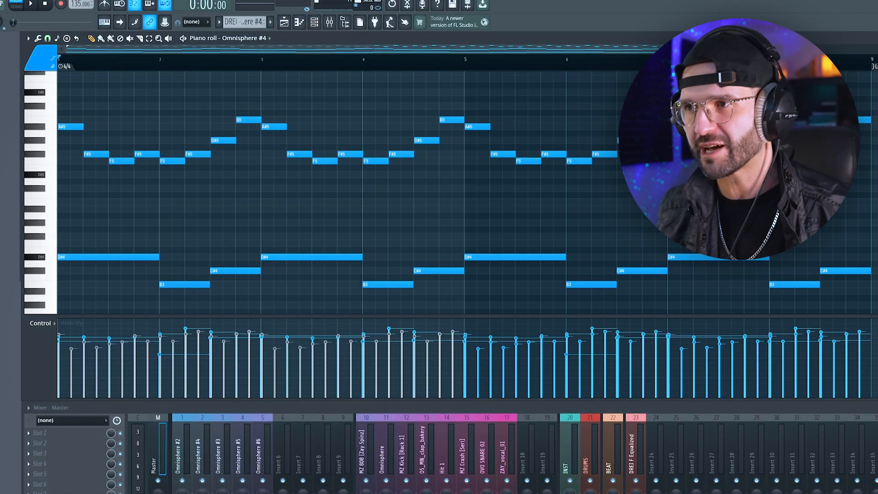
Step: Mute the middle melody notes in the first four bars and play the low notes alone, looped over those bars
scroll(347, 166, "up", 4)
scroll(150, 166, "down", 1)
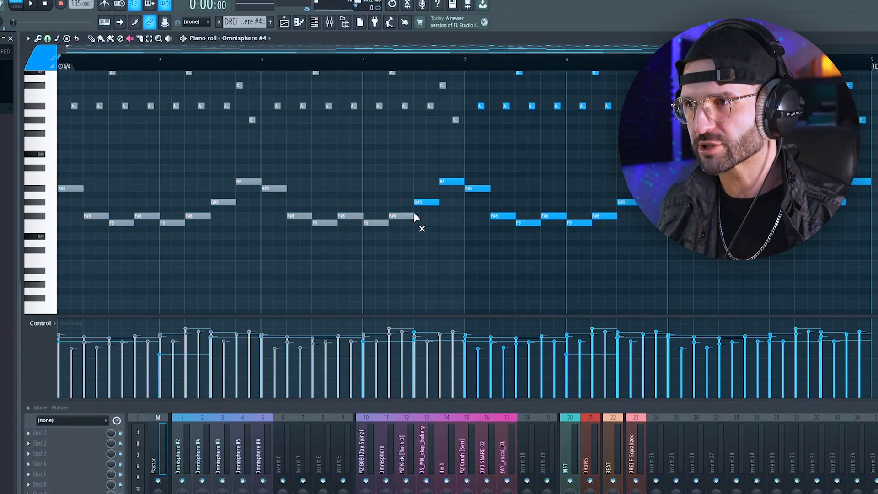
scroll(211, 250, "down", 4)
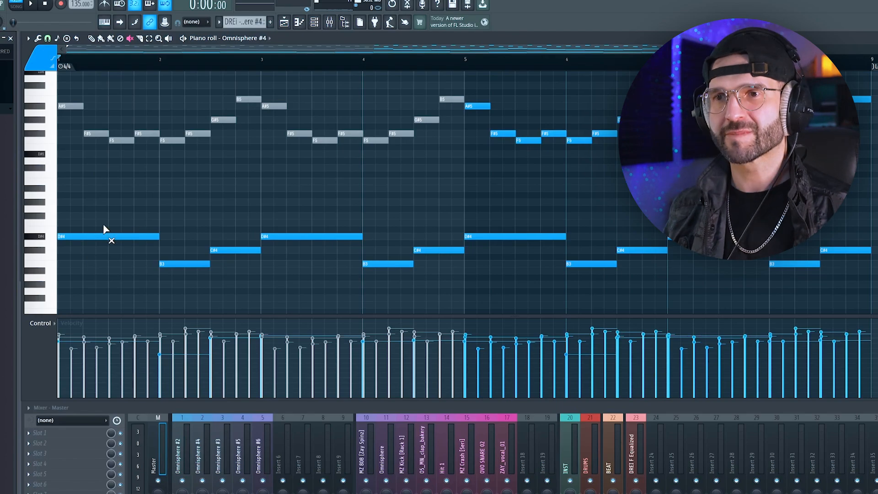
key("space")
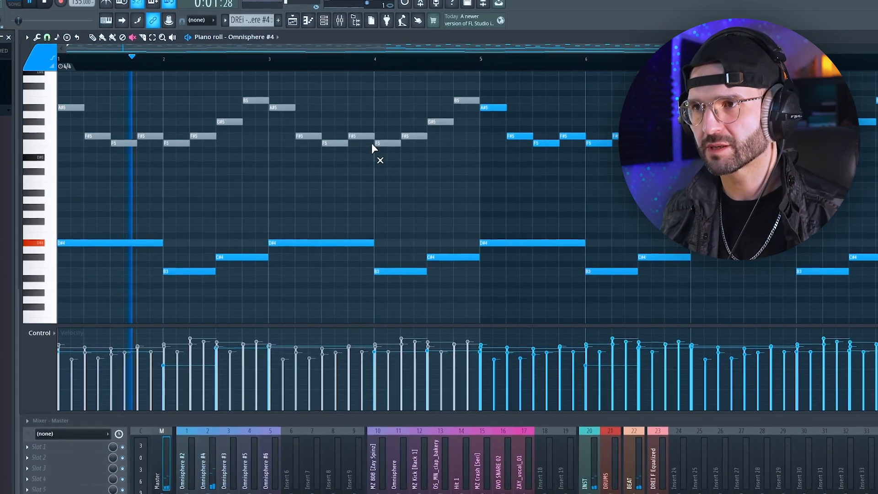
left_click_drag(481, 60, 59, 62)
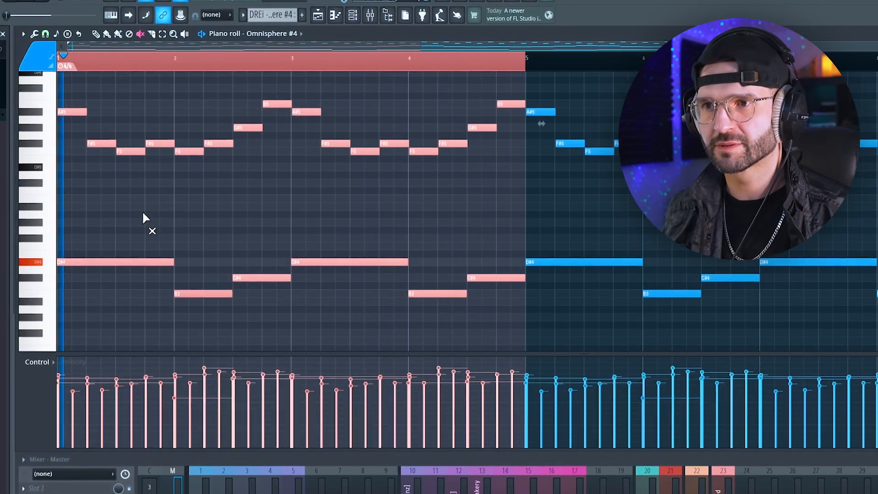
key("space")
left_click(222, 219)
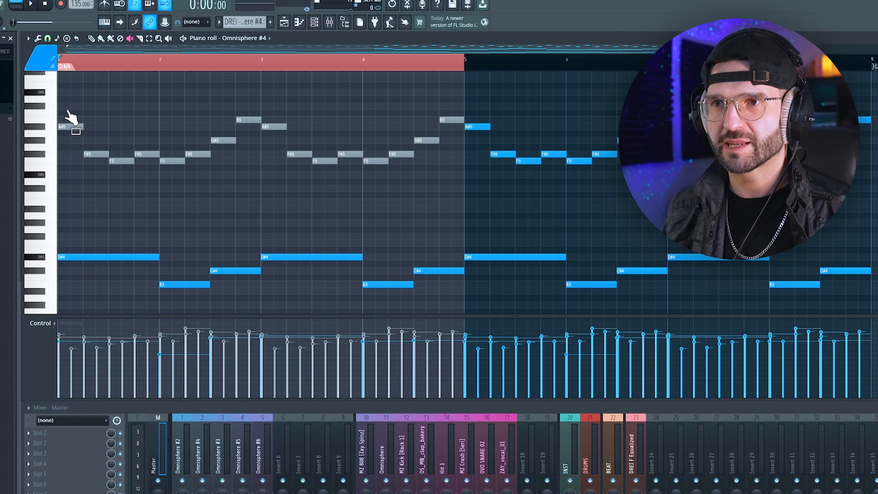
Step: Unmute the middle melody notes in the first four bars and play them together with the low notes
left_click_drag(78, 115, 247, 149)
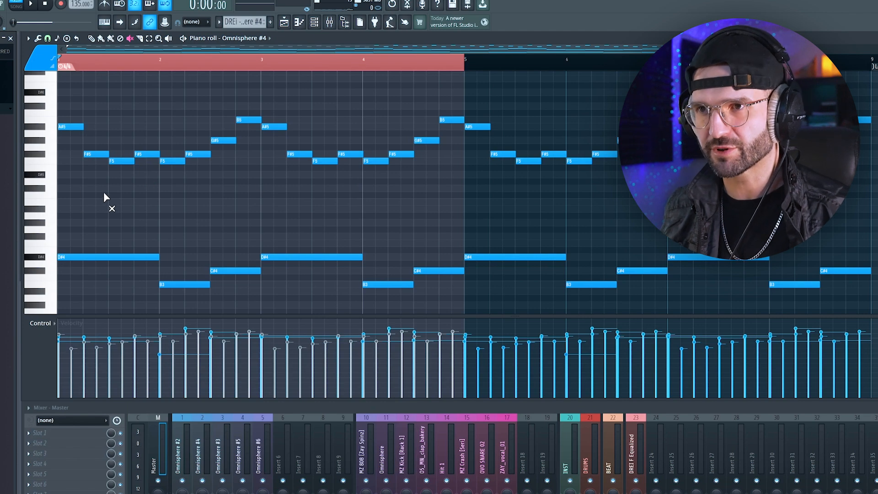
key("space")
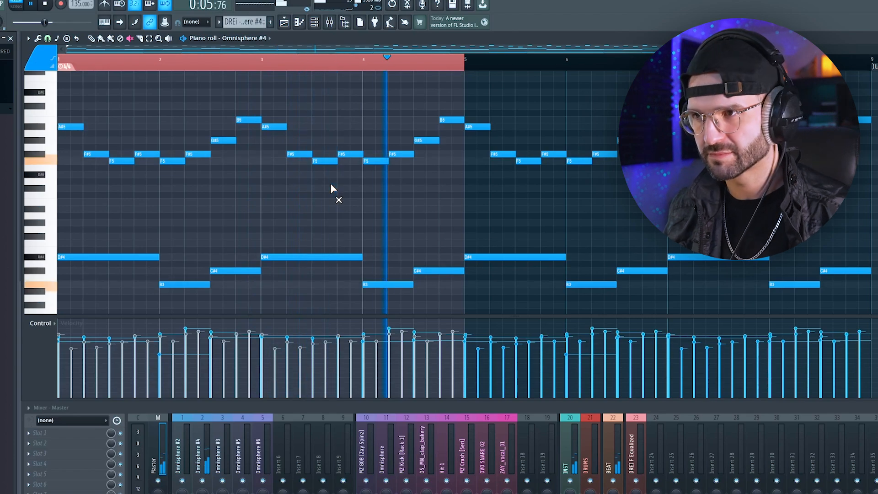
key("space")
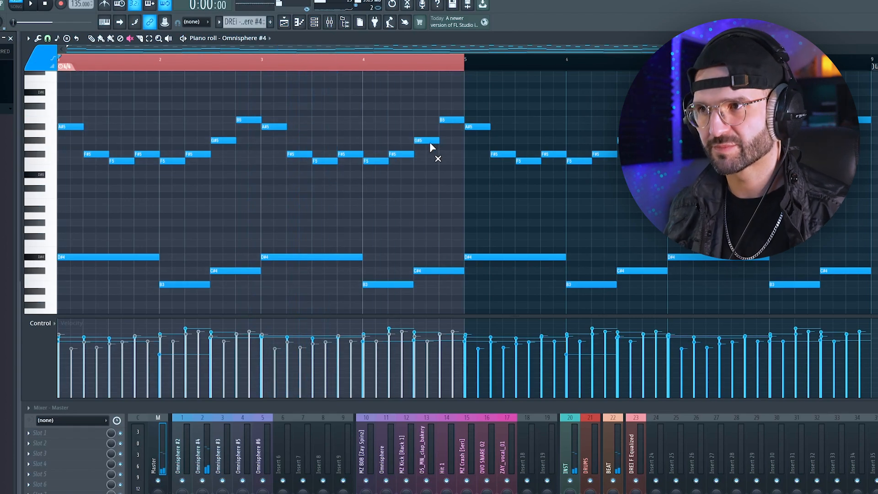
Step: Try the middle melody of the first four bars one octave lower and return it to its original octave
left_click_drag(464, 81, 74, 214)
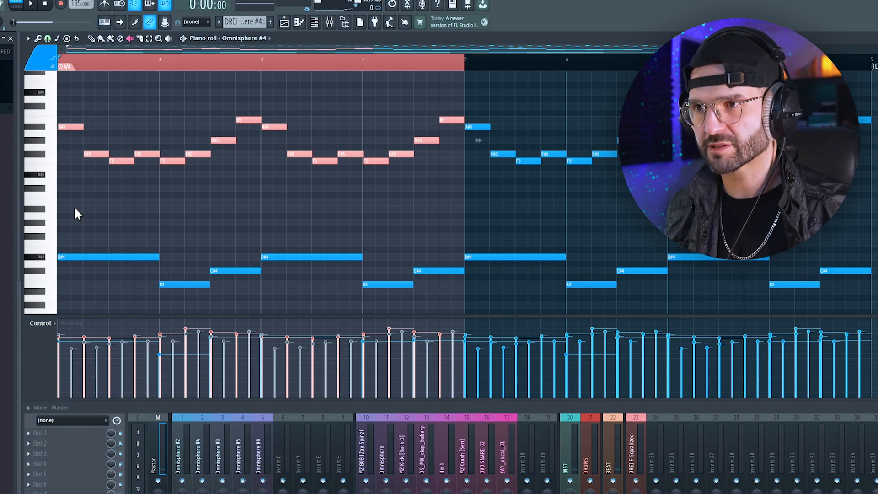
key("ctrl+Down")
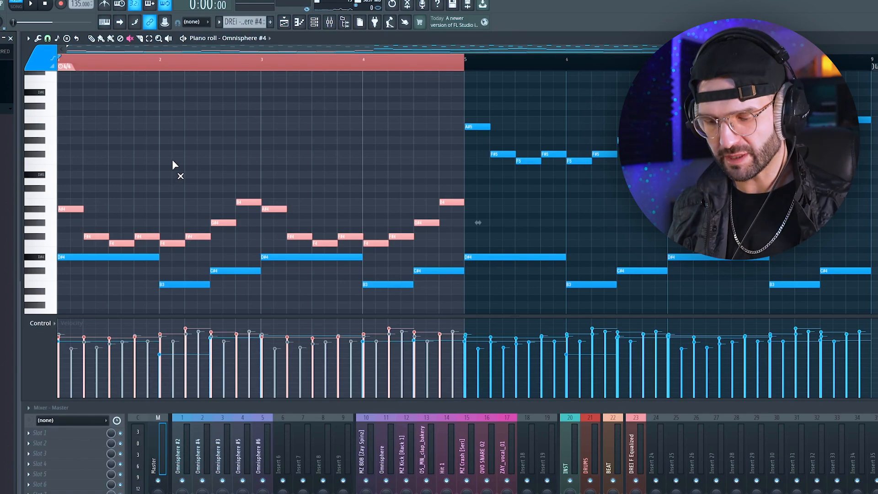
key("ctrl+Up")
Step: Try raising the long low notes of the first four bars by three octaves during playback
key("space")
left_click_drag(448, 220, 144, 304)
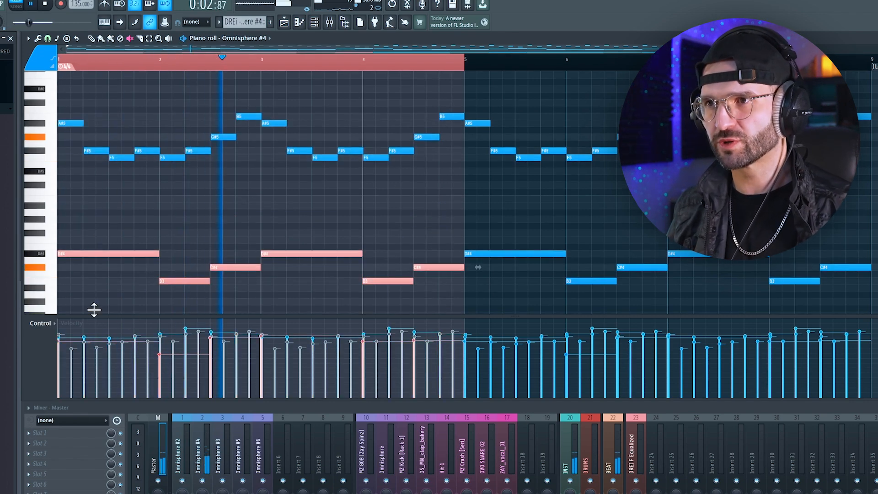
key("ctrl+Up")
key("ctrl+Up")
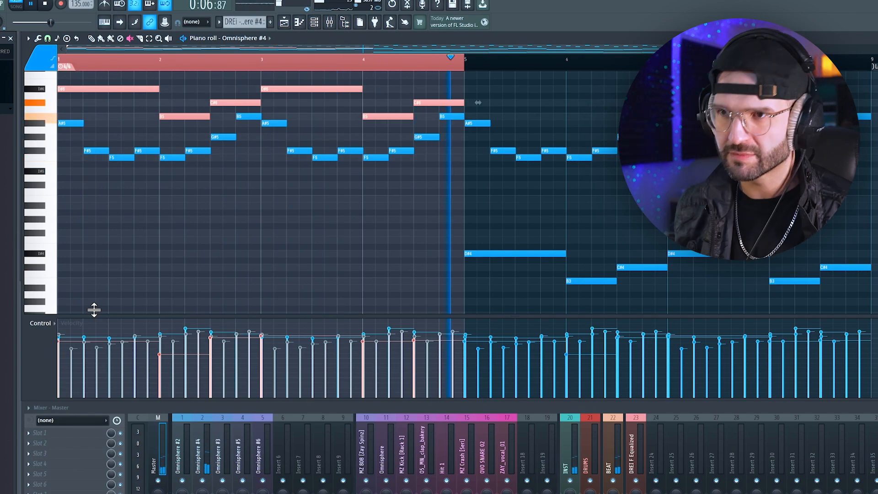
scroll(94, 310, "up", 4)
key("ctrl+Up")
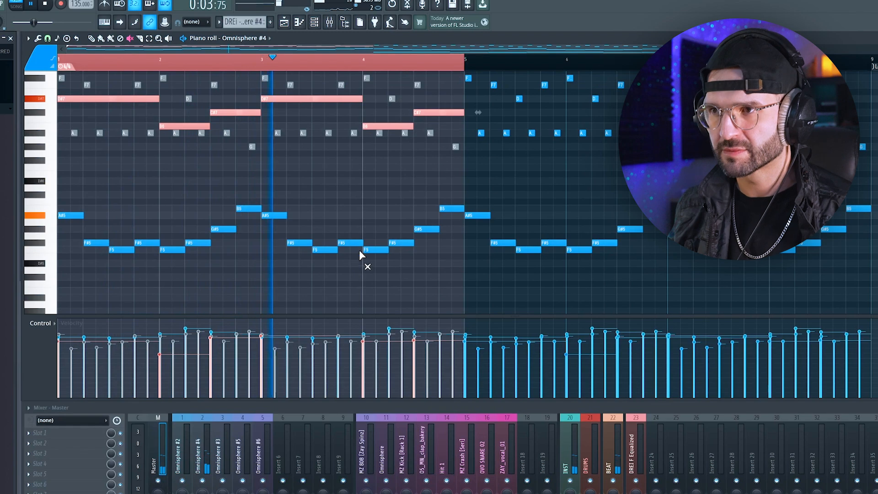
Step: Undo the octave transpositions of the low notes and stop playback
scroll(298, 250, "down", 2)
scroll(298, 250, "down", 1)
key("ctrl+z")
key("ctrl+z")
key("ctrl+z")
key("ctrl+z")
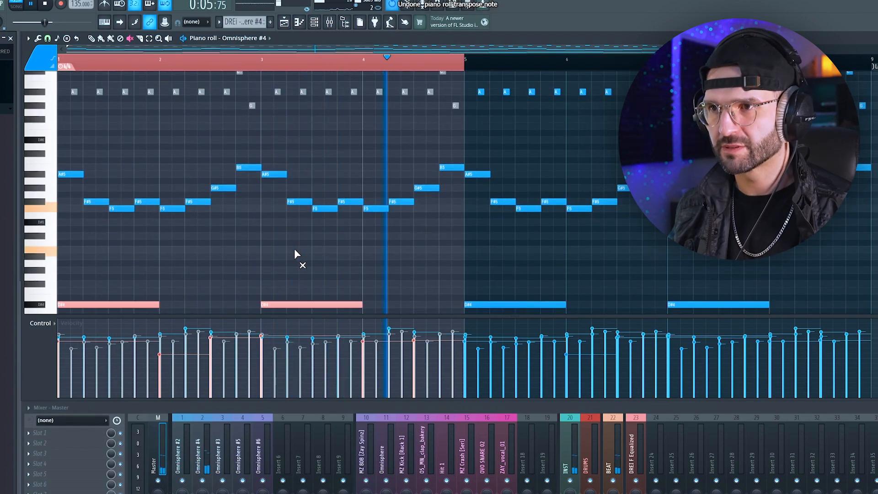
scroll(252, 243, "down", 1)
key("space")
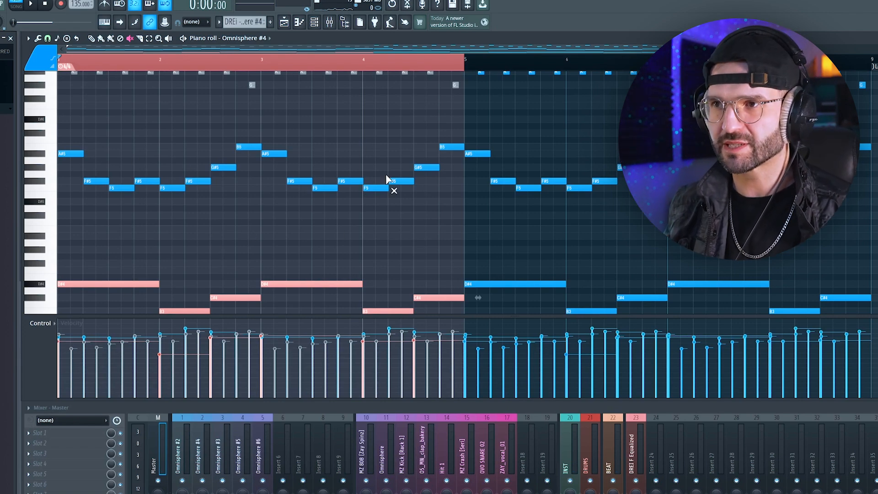
scroll(268, 232, "down", 1)
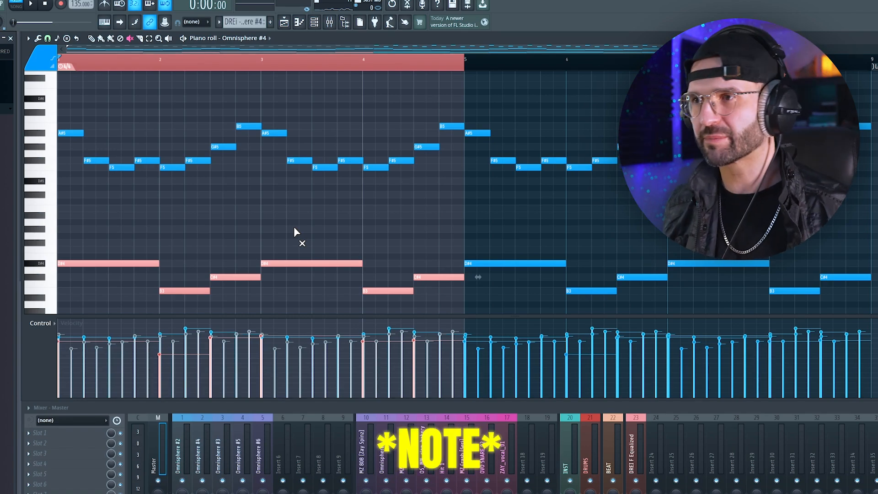
Step: Unmute the short high notes in the first four bars and clear the time selection
scroll(491, 198, "up", 7)
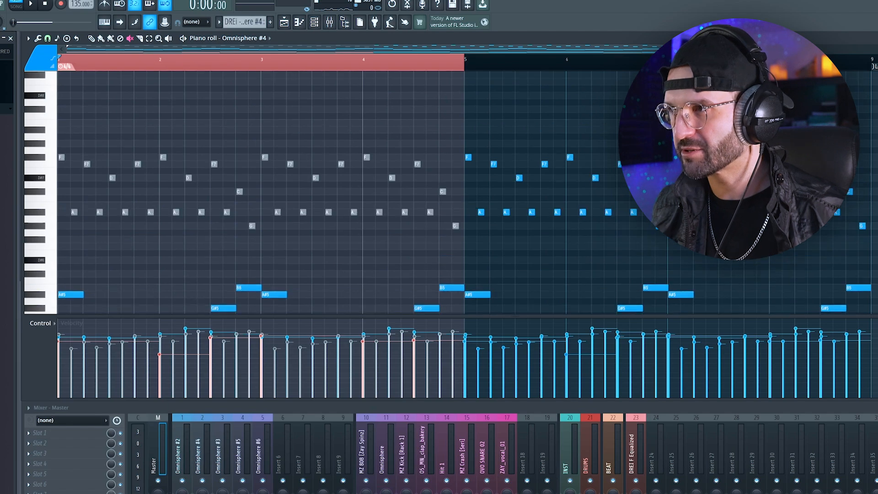
left_click_drag(444, 176, 384, 164)
left_click_drag(381, 124, 168, 202)
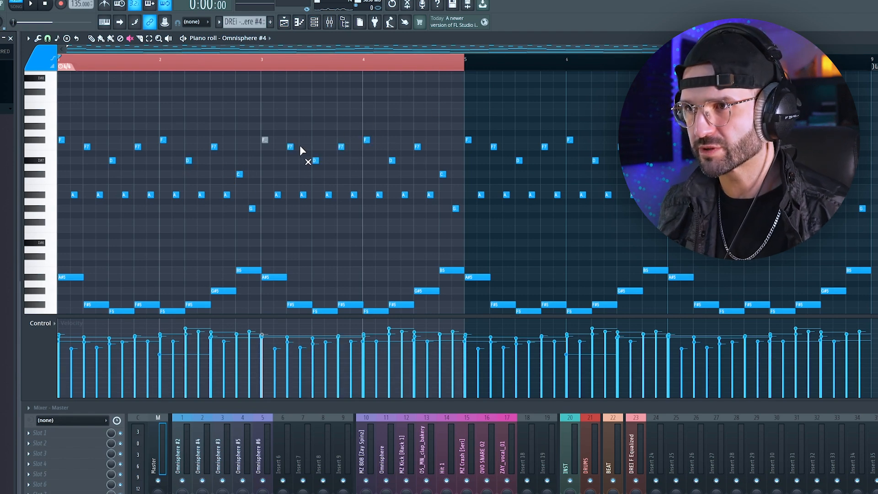
left_click(134, 62)
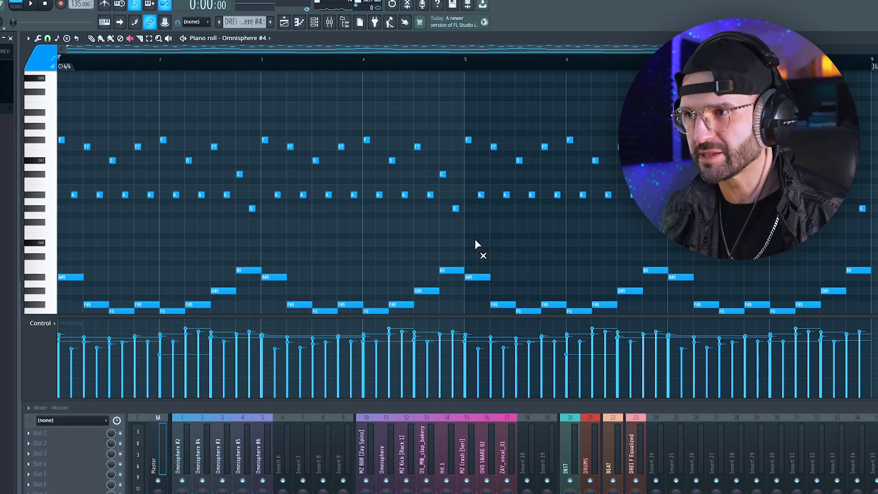
Step: Mute the middle melody and the low notes in the first four bars and play the high notes alone
scroll(197, 216, "up", 3)
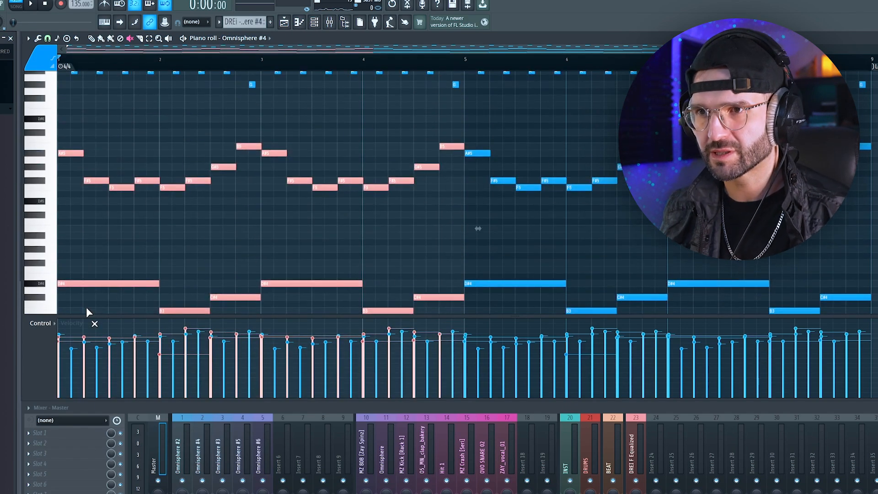
left_click_drag(86, 307, 97, 188)
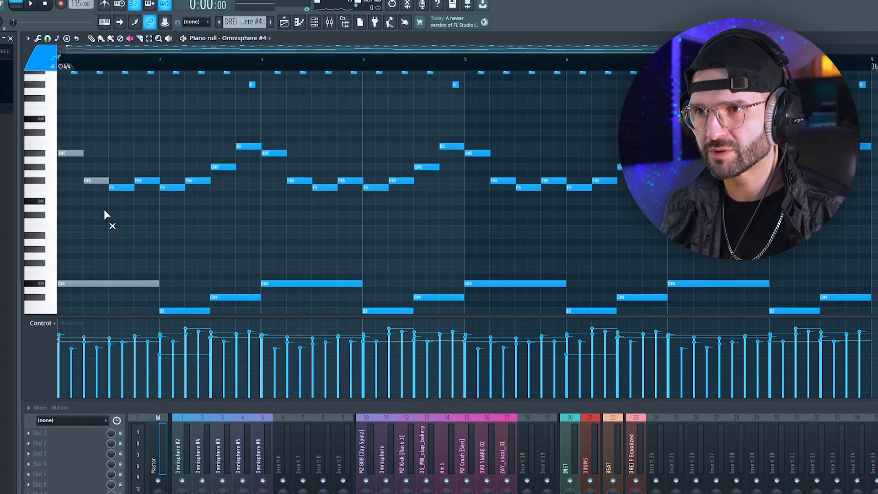
mouse_move(166, 187)
left_mouse_down()
mouse_move(436, 306)
mouse_move(348, 257)
left_mouse_up()
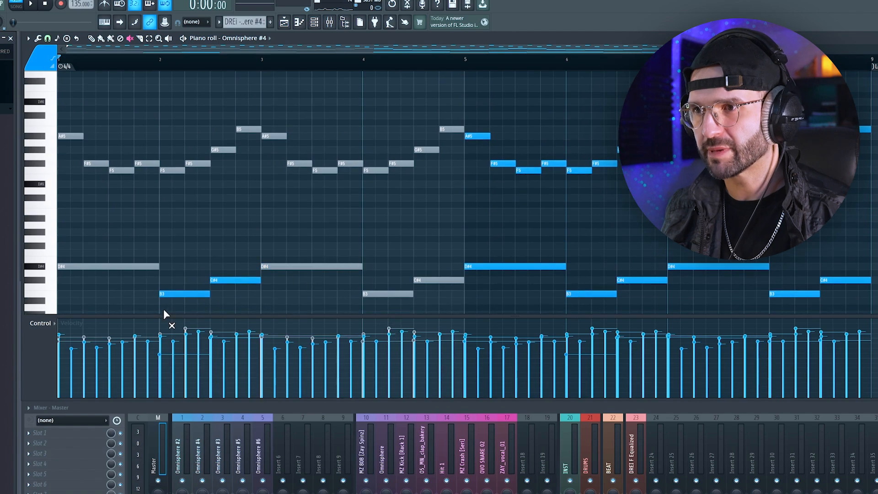
scroll(339, 187, "up", 6)
key("space")
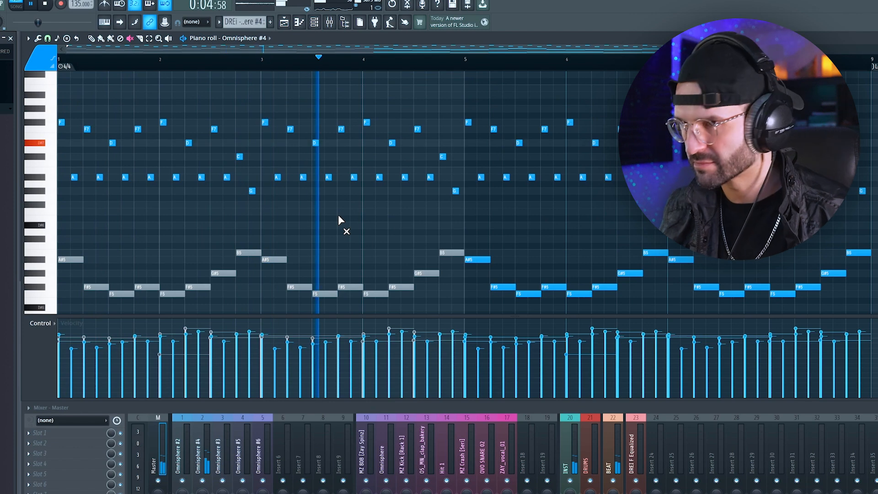
key("space")
Step: Unmute the middle melody in the first four bars and play it together with the high notes
scroll(451, 230, "down", 5)
left_click_drag(453, 150, 408, 194)
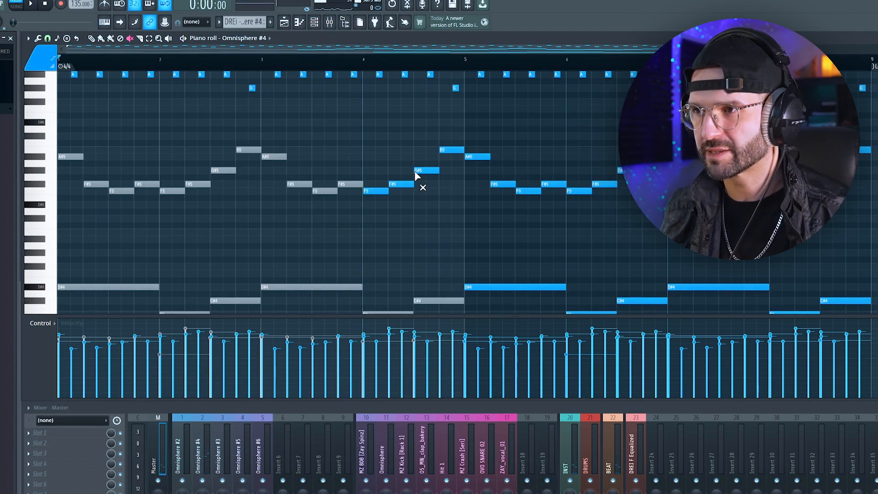
left_click_drag(240, 157, 70, 154)
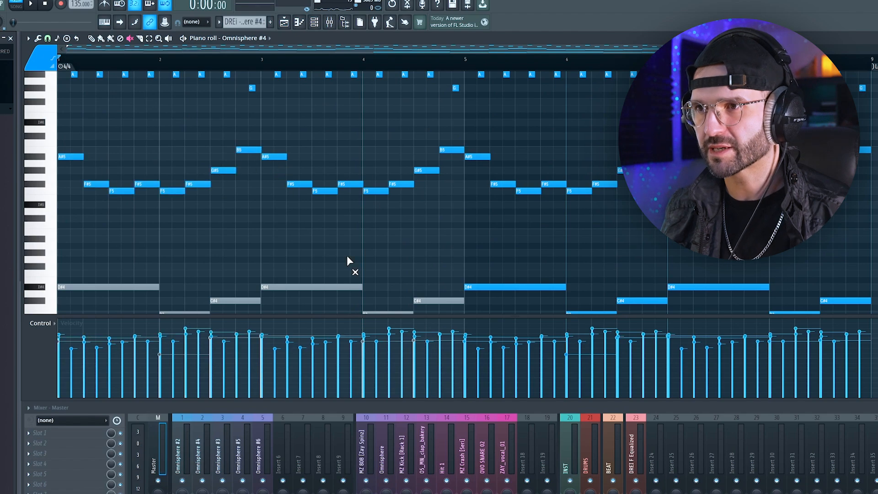
key("space")
scroll(275, 243, "up", 4)
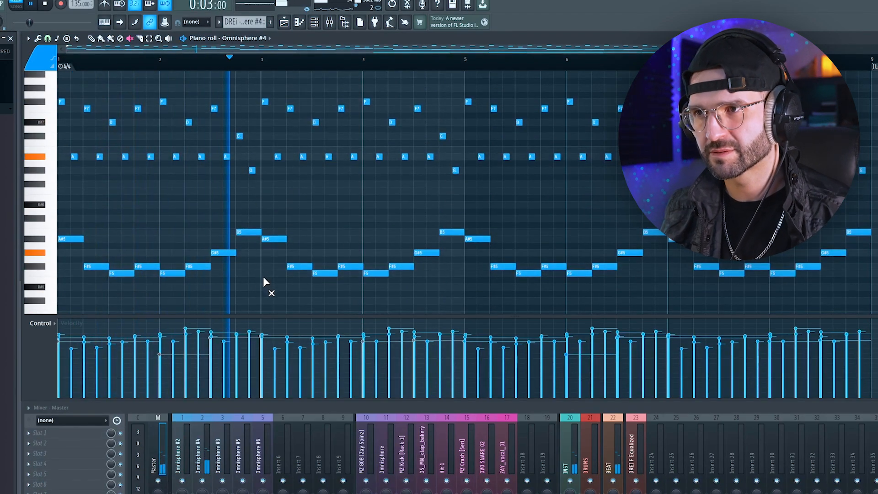
scroll(263, 276, "down", 5)
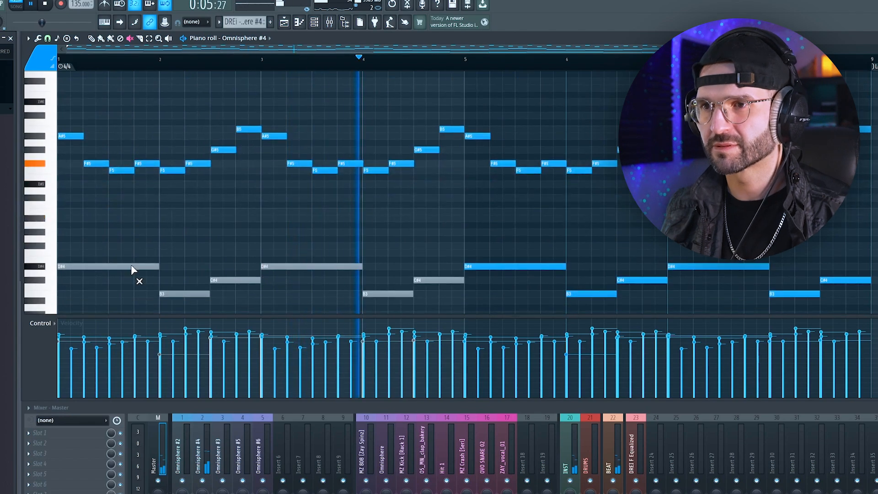
Step: Unmute the low notes in the first four bars and play all three note layers together
mouse_move(190, 298)
left_mouse_down()
mouse_move(426, 265)
mouse_move(436, 268)
mouse_move(432, 290)
left_mouse_up()
key("space")
key("space")
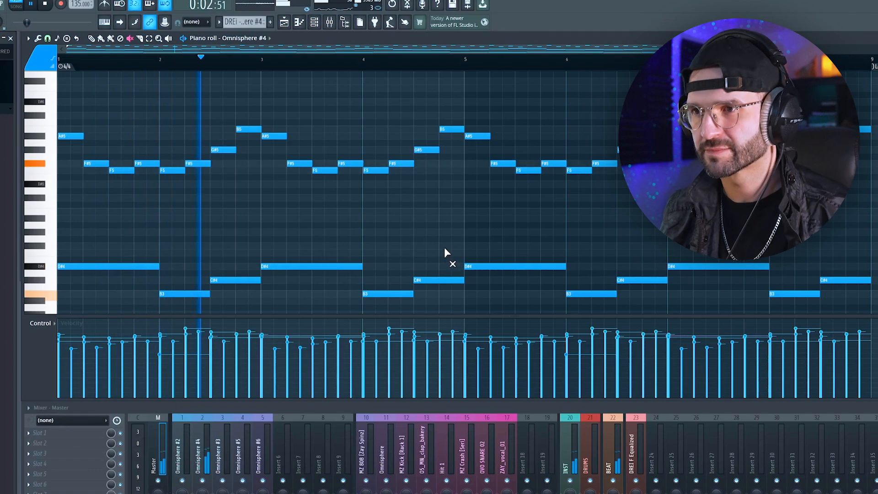
scroll(410, 228, "up", 2)
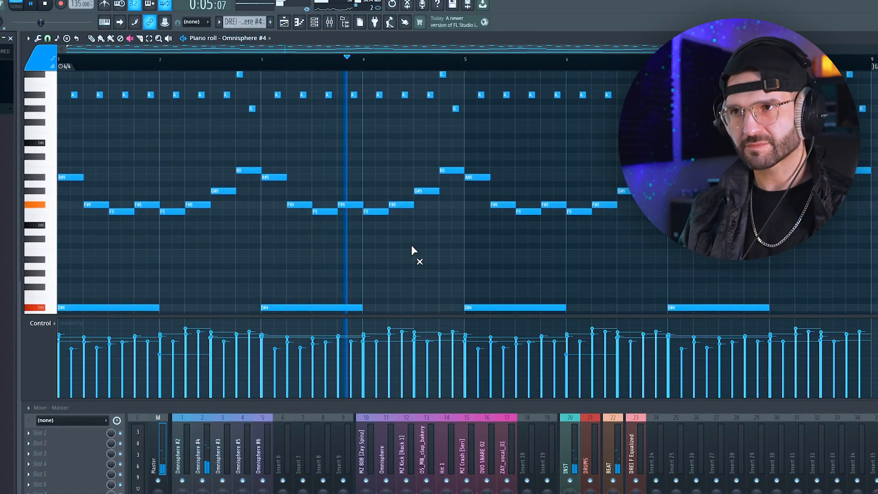
scroll(412, 238, "up", 4)
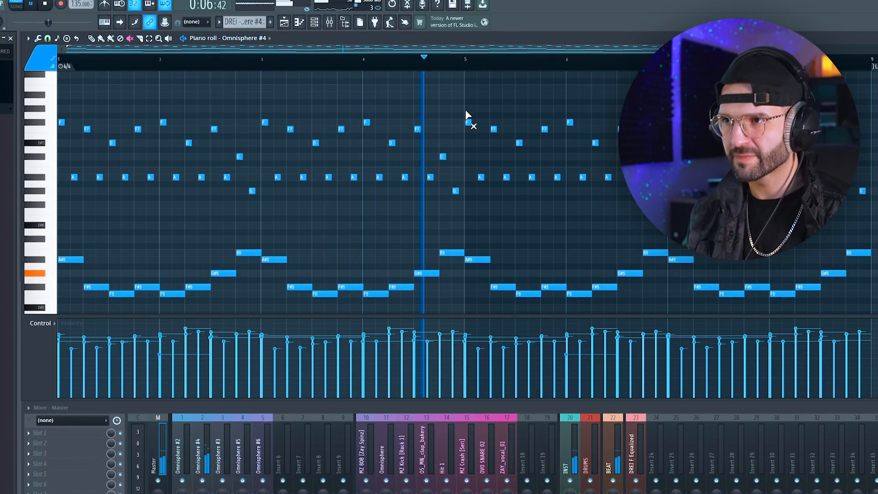
key("space")
Step: Try the high notes of the first four bars two octaves lower and bring them back to their original octave
left_click_drag(463, 99, 115, 236)
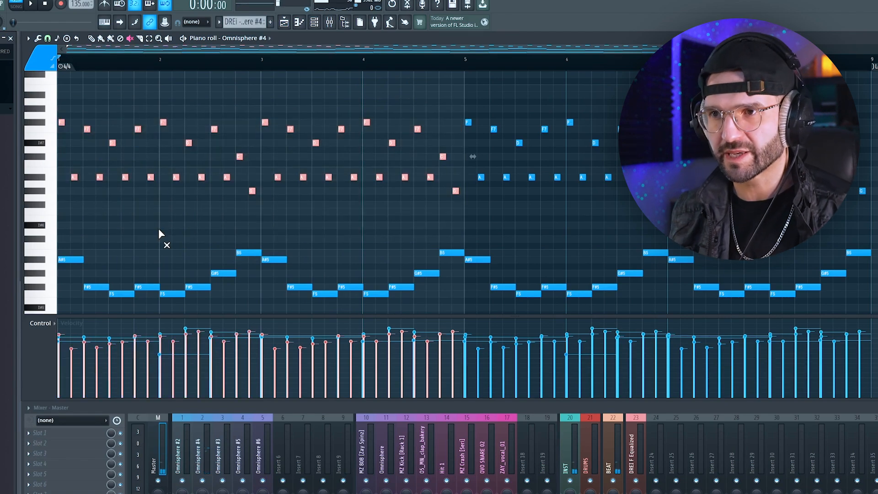
key("ctrl+Down")
scroll(202, 122, "down", 1)
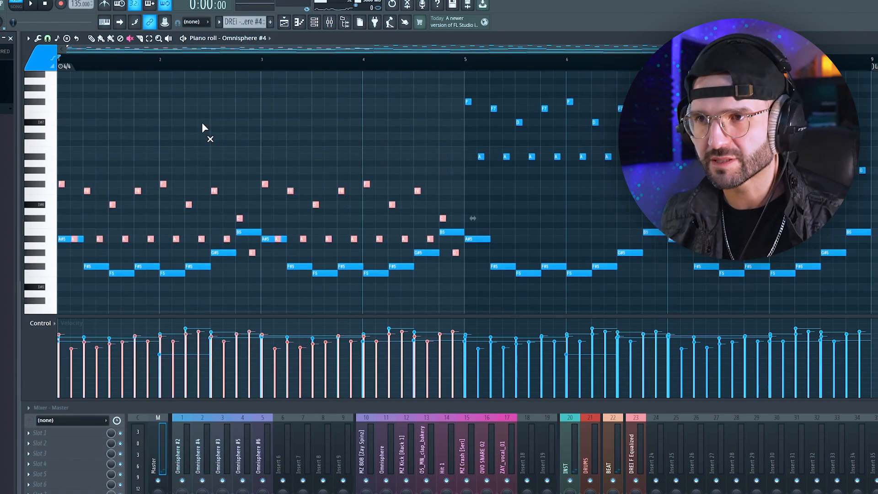
key("ctrl+Down")
scroll(202, 122, "down", 1)
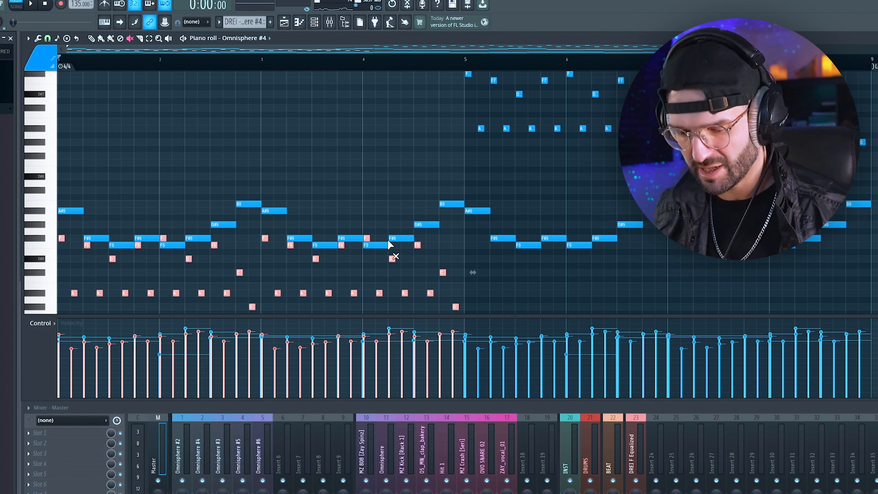
key("ctrl+Up")
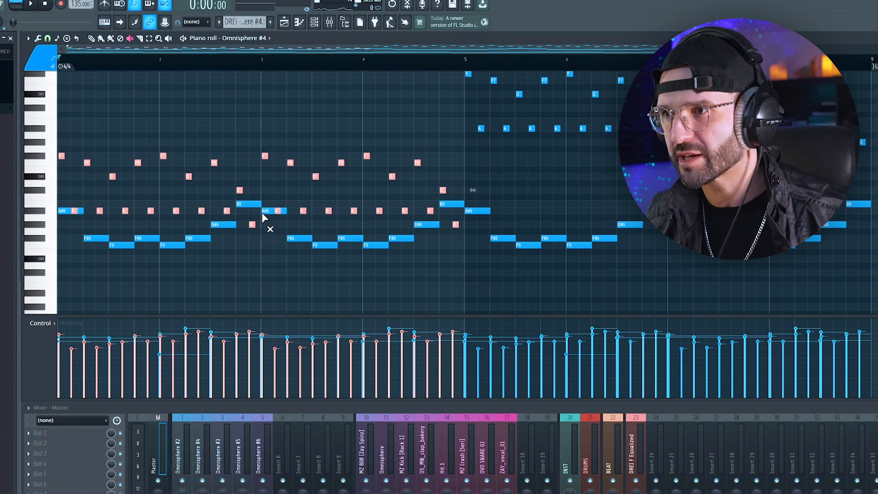
key("ctrl+Up")
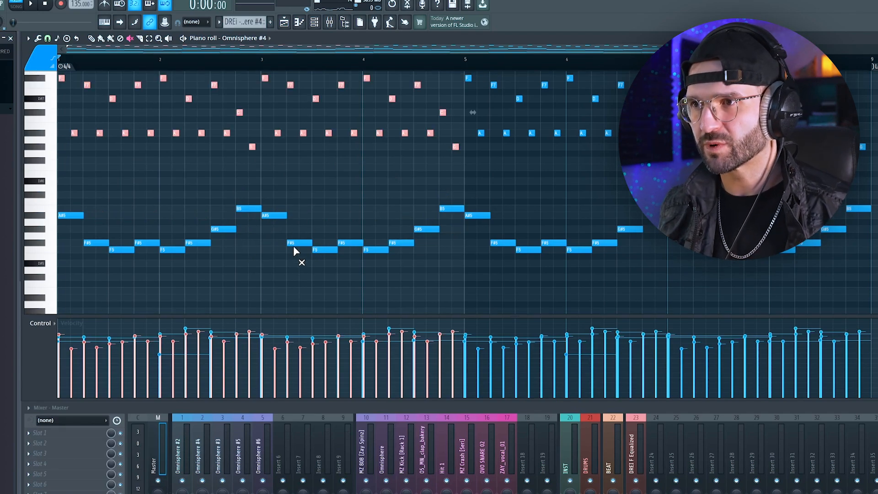
Step: Try the high notes of the first four bars two octaves lower and play them together with the other layers
scroll(294, 248, "down", 5)
scroll(294, 247, "up", 5)
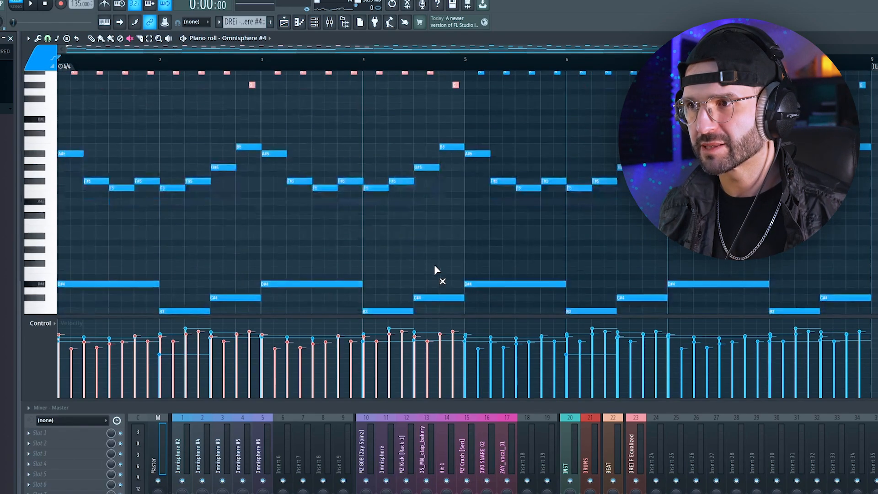
key("ctrl+Down")
key("ctrl+Down")
scroll(438, 250, "up", 1)
key("space")
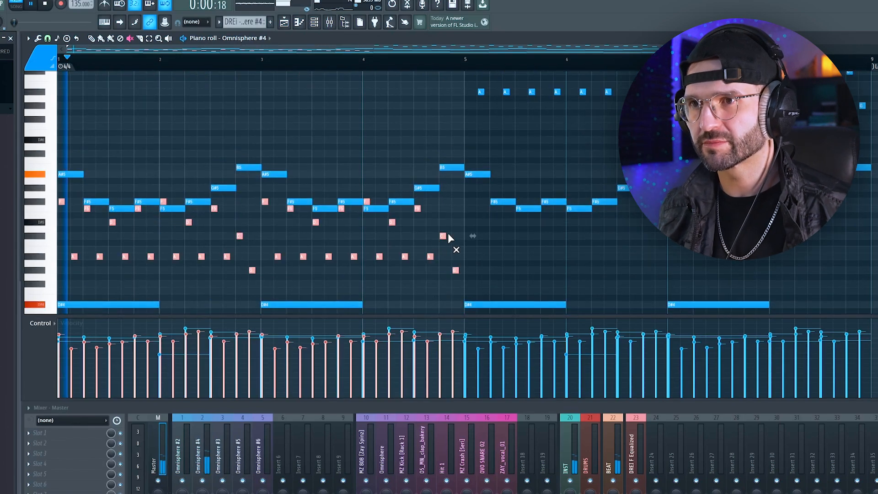
scroll(194, 135, "down", 1)
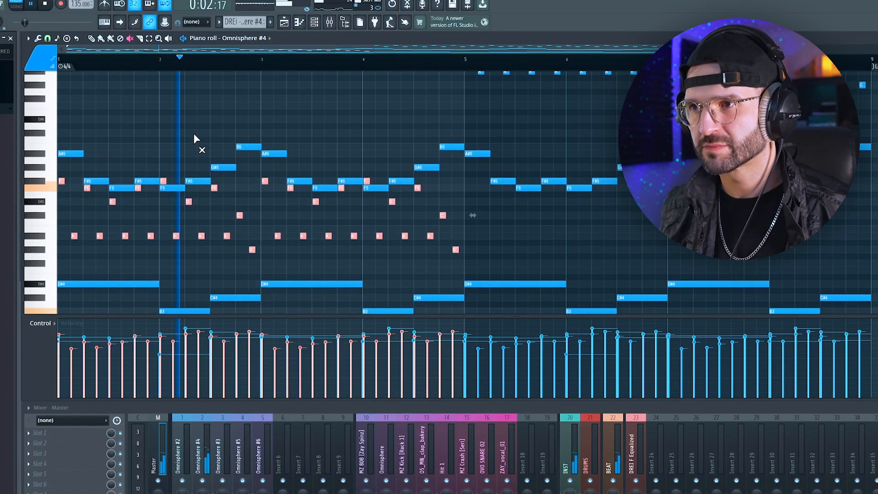
Step: Try the high notes another octave lower during playback and the low notes four octaves higher, above the high notes
scroll(194, 136, "down", 2)
key("ctrl+Down")
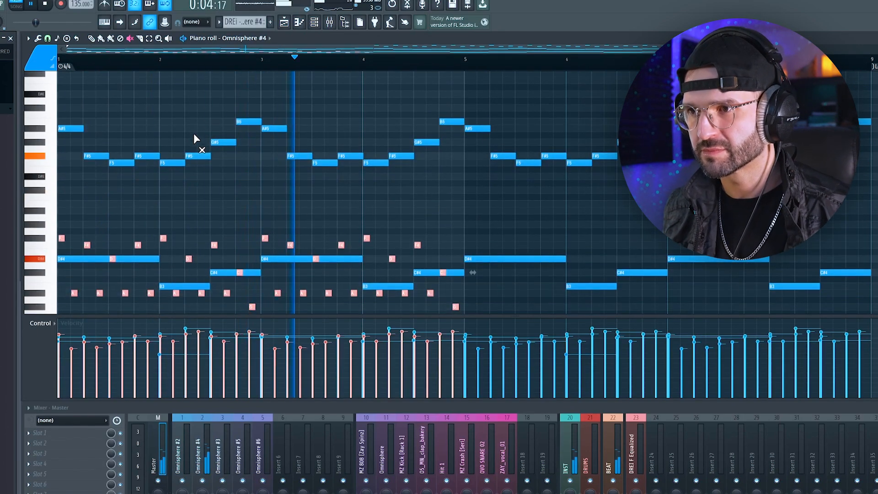
scroll(194, 135, "down", 4)
key("ctrl+Down")
left_click_drag(454, 134, 13, 266)
key("space")
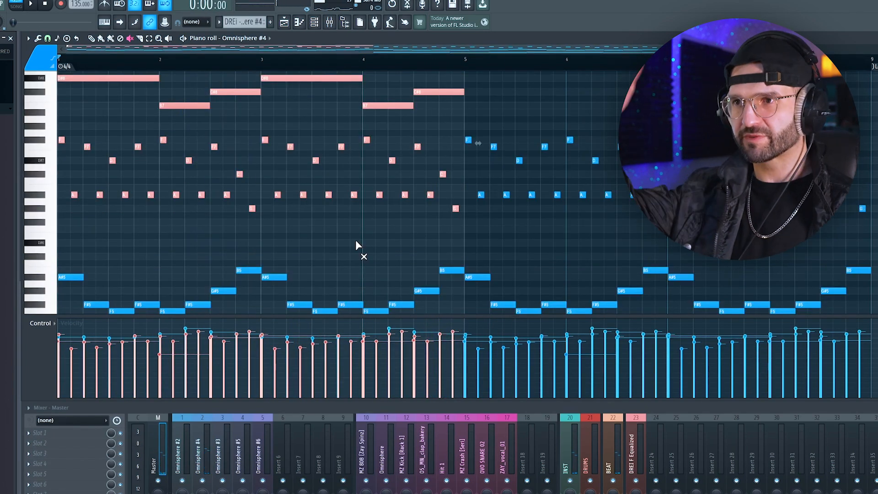
Step: Undo the trial octave transpositions of the high and low notes in the first four bars
key("ctrl+z")
key("ctrl+z")
key("ctrl+z")
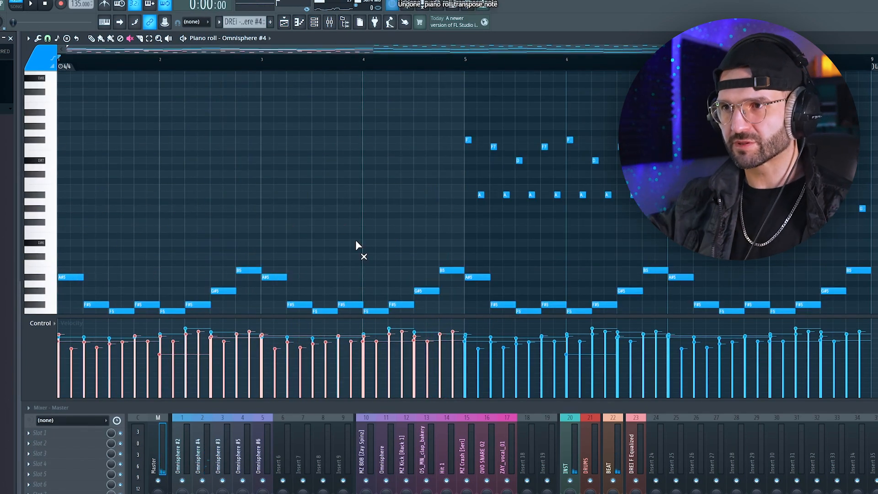
key("ctrl+z")
scroll(342, 239, "down", 5)
key("ctrl+z")
key("ctrl+z")
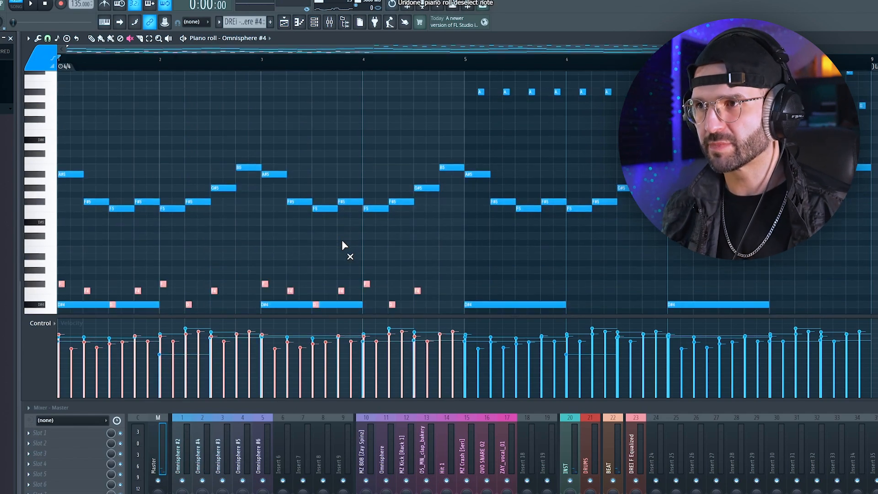
scroll(341, 239, "down", 3)
key("ctrl+z")
key("ctrl+z")
key("ctrl+z")
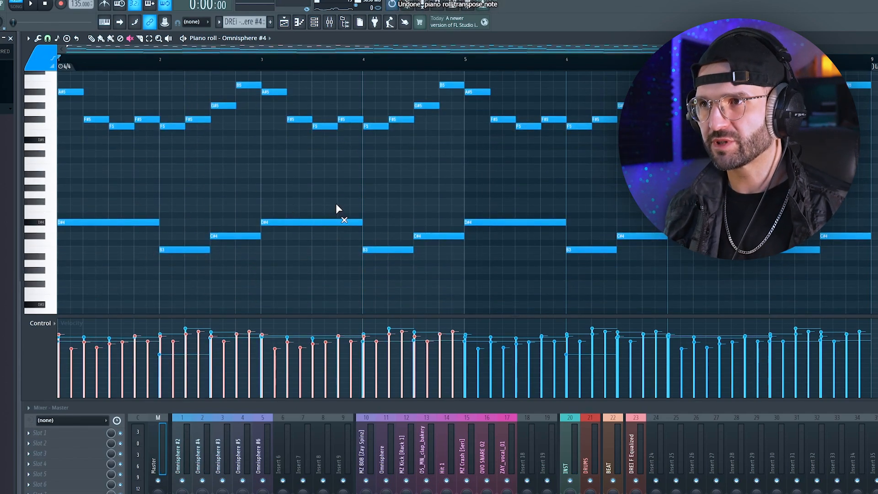
Step: Check the high notes in the first four bars and deselect them
scroll(336, 204, "up", 5)
scroll(341, 215, "down", 2)
scroll(342, 218, "down", 1)
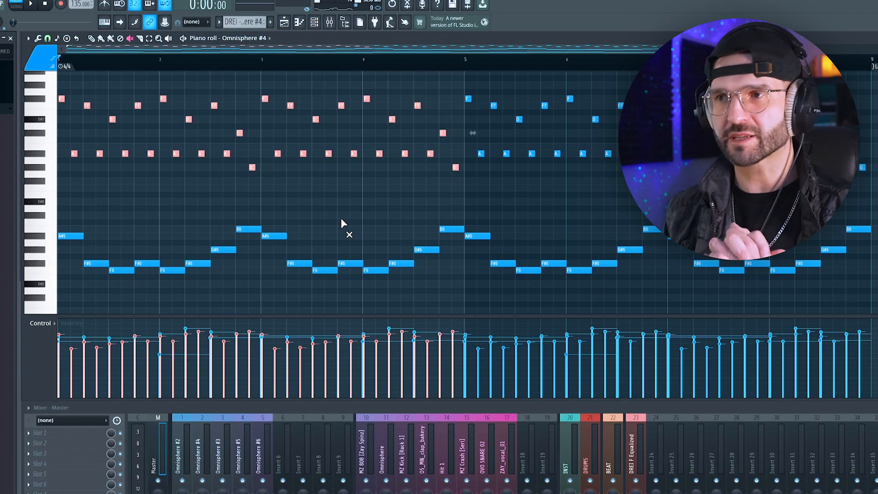
scroll(377, 215, "up", 3)
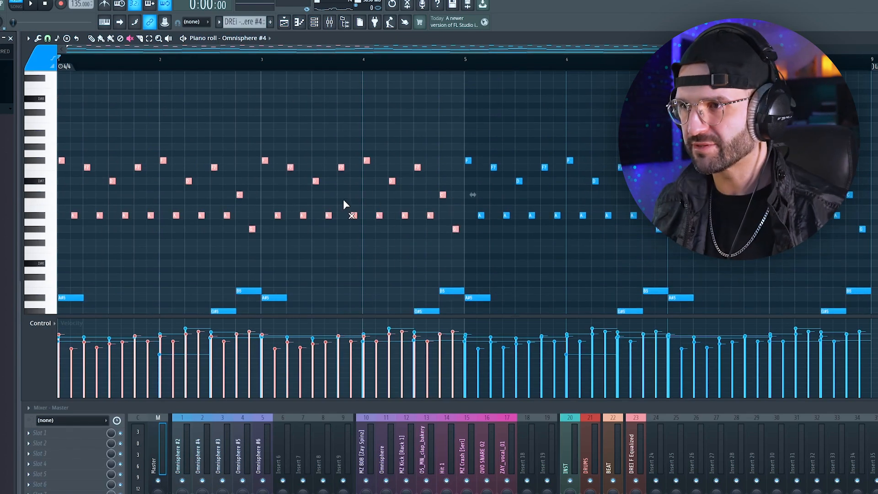
left_click(350, 103)
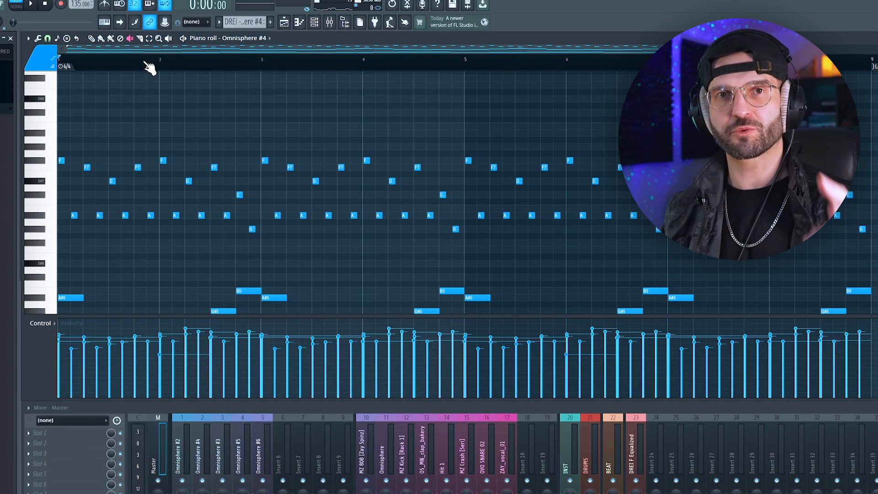
Step: Open the playlist and examine how the Omnisphere #2 to #6 melody clips alternate across the arrangement during playback
left_click(315, 23)
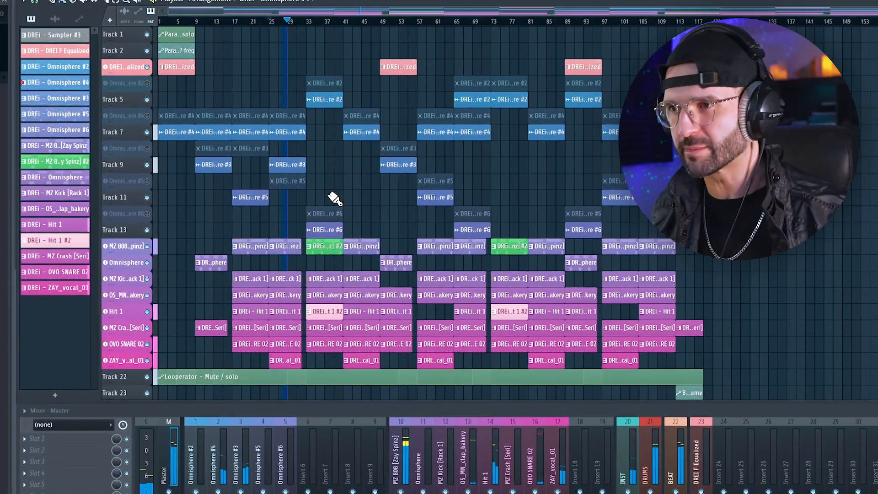
scroll(334, 195, "up", 3)
scroll(431, 226, "up", 4)
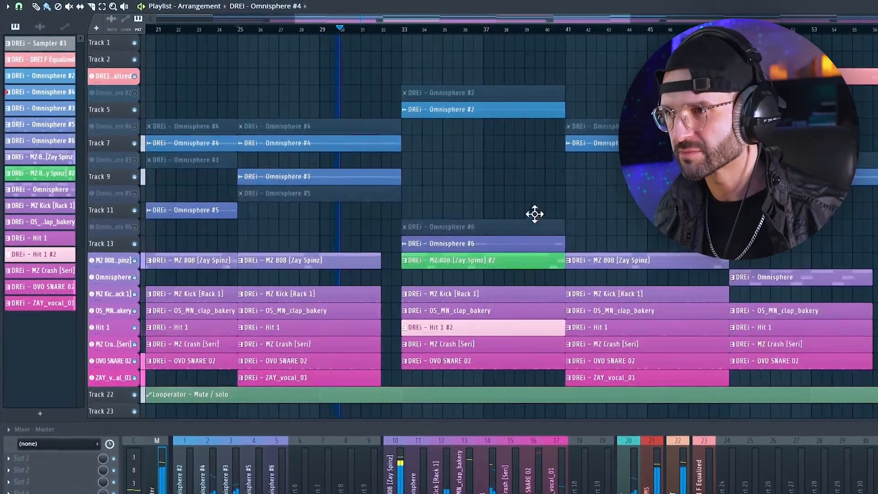
scroll(508, 220, "up", 4)
scroll(494, 238, "up", 4)
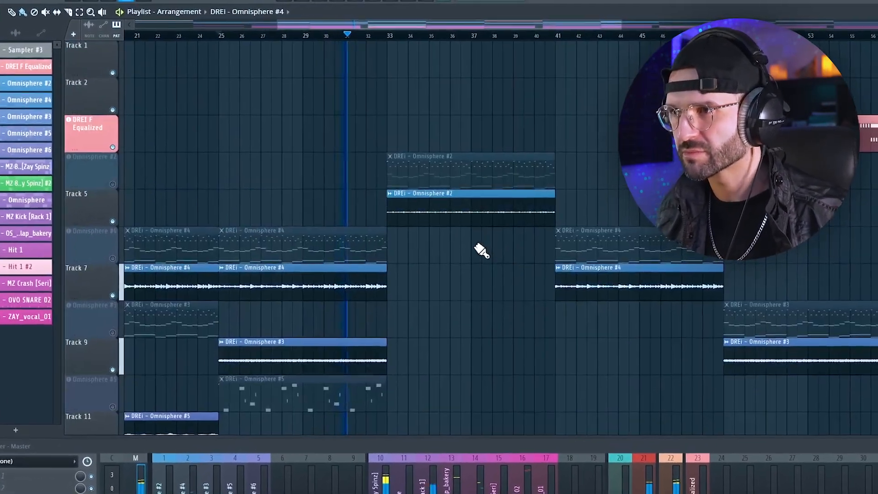
scroll(487, 241, "down", 5)
scroll(486, 237, "up", 5)
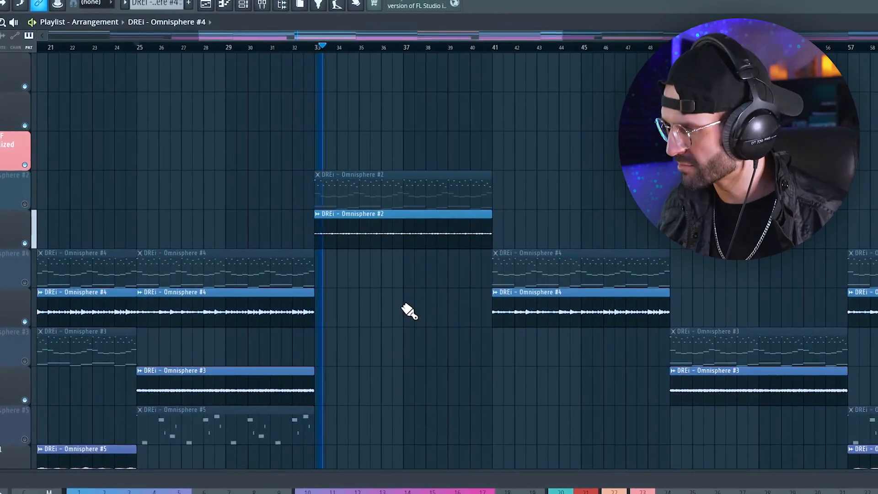
scroll(406, 276, "up", 3)
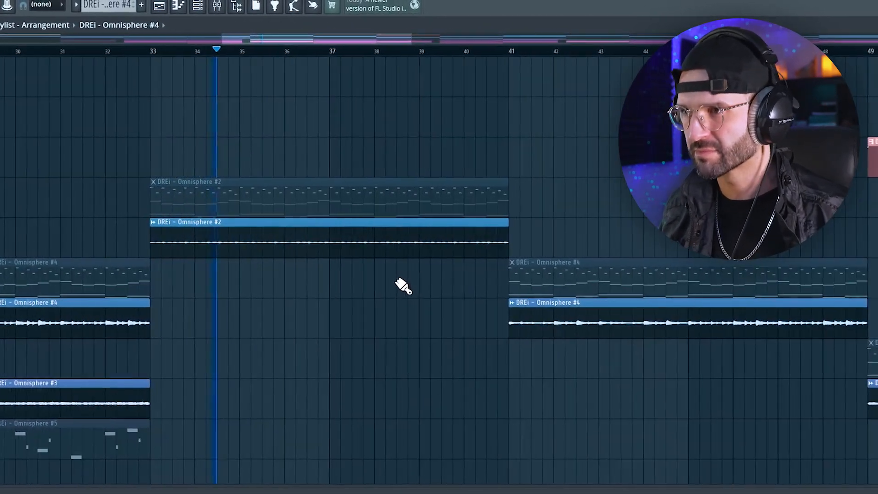
scroll(364, 284, "up", 2)
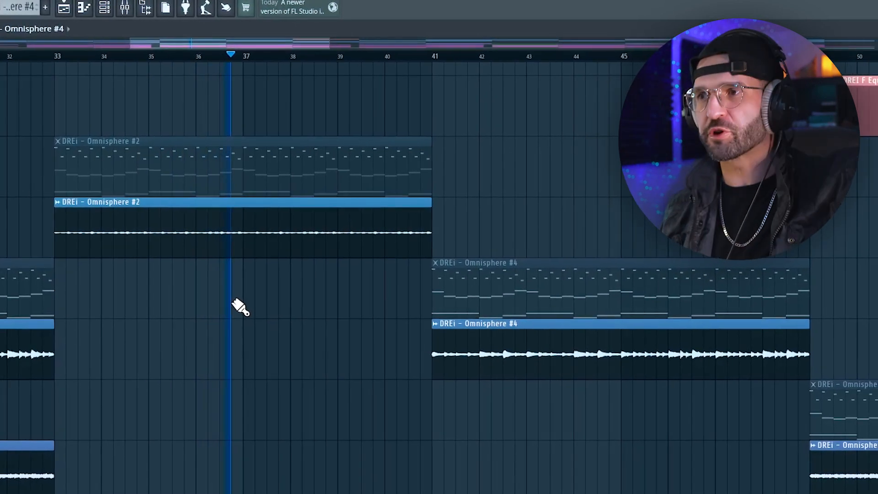
scroll(265, 334, "down", 6)
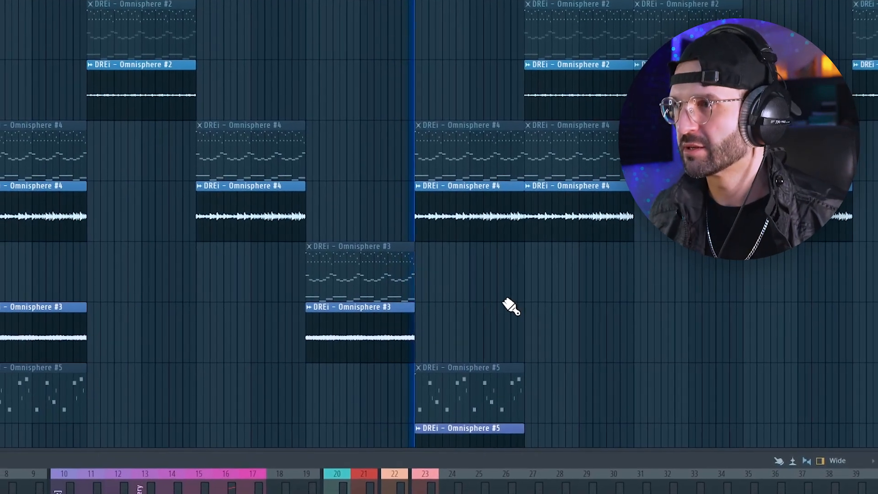
scroll(519, 272, "down", 6)
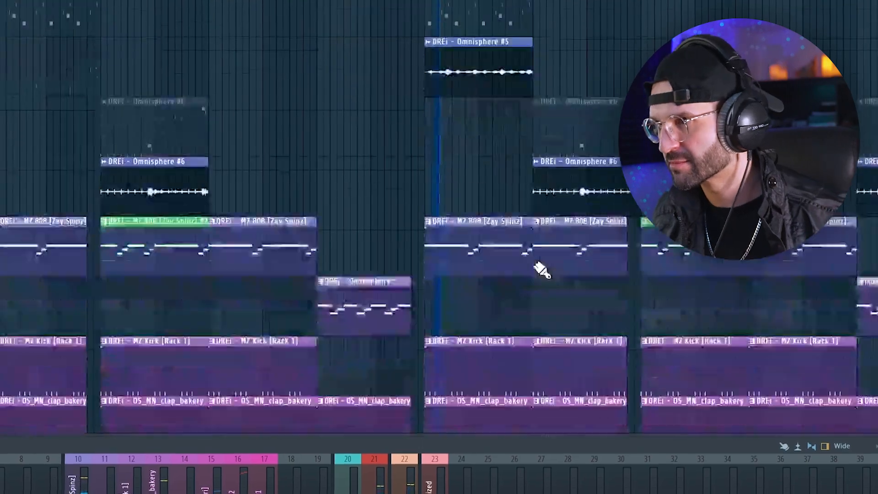
scroll(533, 256, "up", 5)
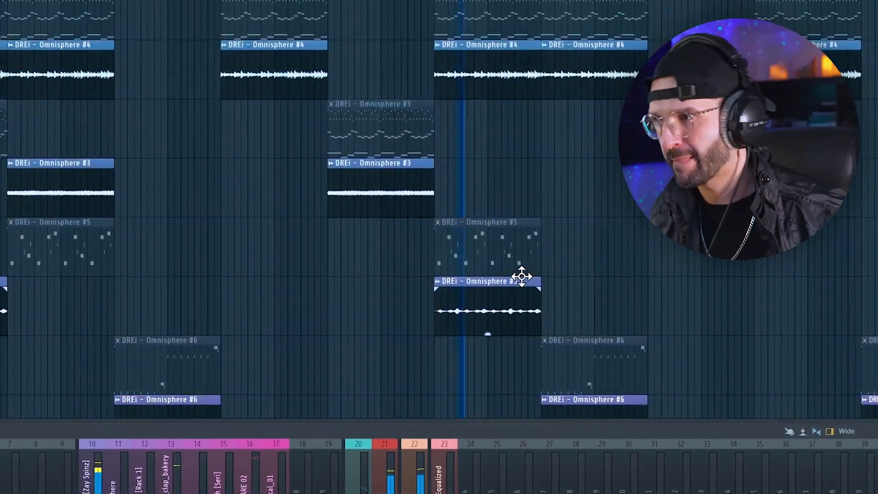